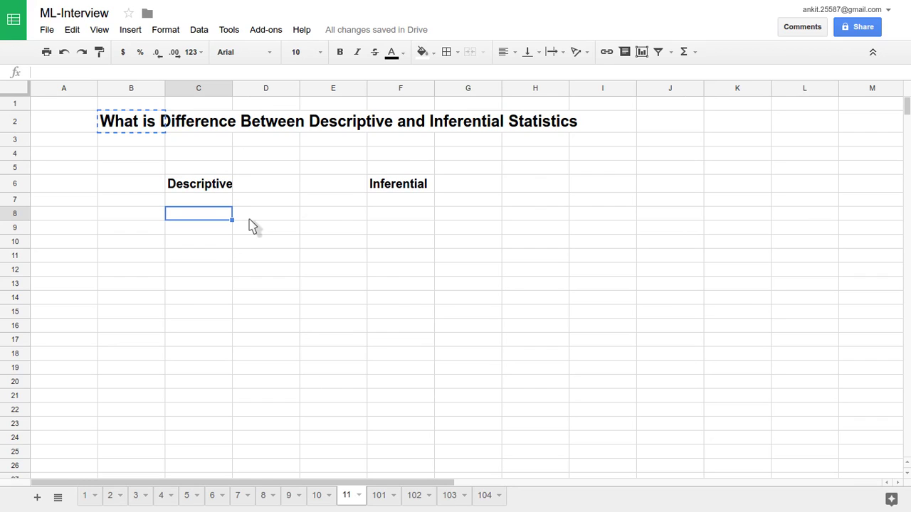
# Start editing cell C8 beneath the Descriptive heading
pyautogui.doubleClick(207, 212)
# Enter 'Describe data' in cell C8 under Descriptive
pyautogui.write('Describe')
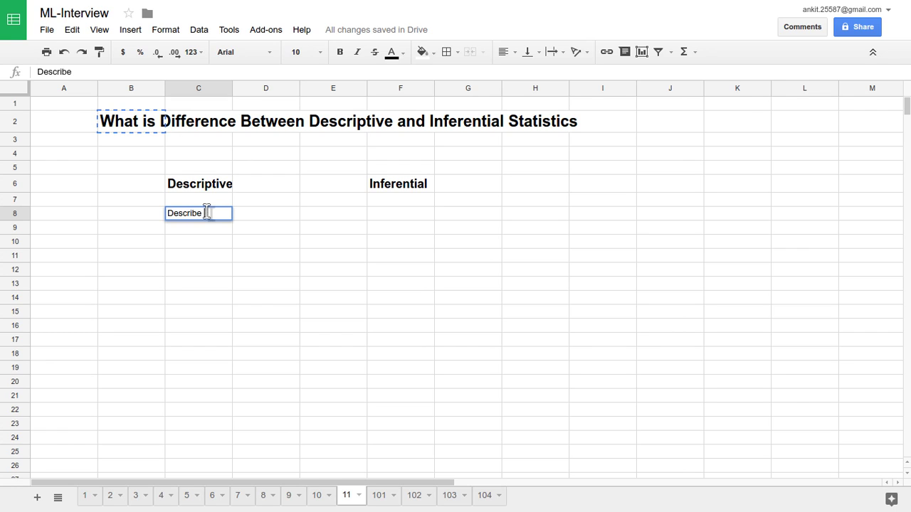
pyautogui.write(' data')
pyautogui.press('Return')
pyautogui.click(210, 217)
# Enter 'Infer data' in F8 and 'Predict data' in F9 under Inferential
pyautogui.press('Right')
pyautogui.press('Right')
pyautogui.press('Right')
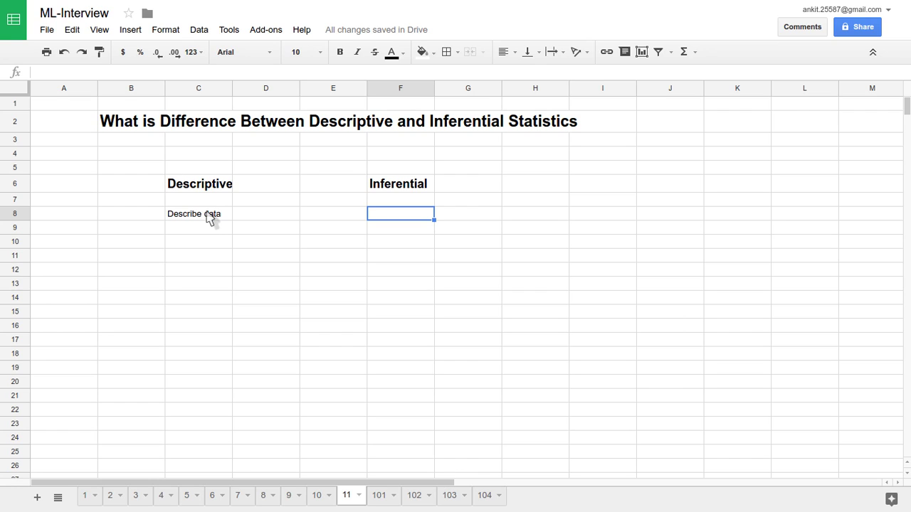
pyautogui.write('Infer')
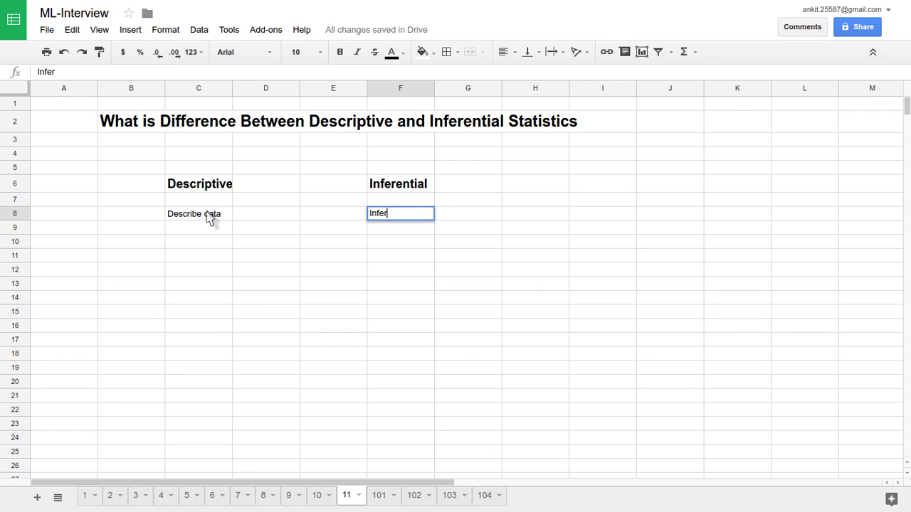
pyautogui.write(' data')
pyautogui.press('Return')
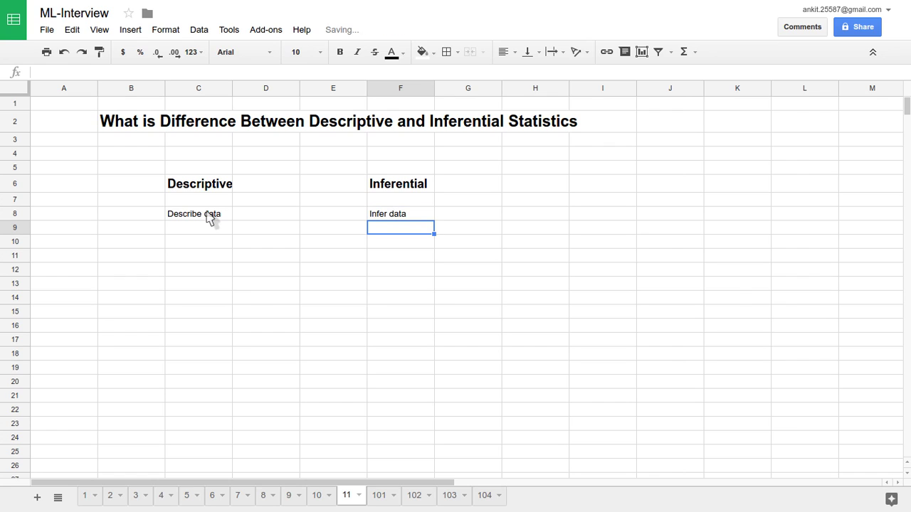
pyautogui.write('Predict data')
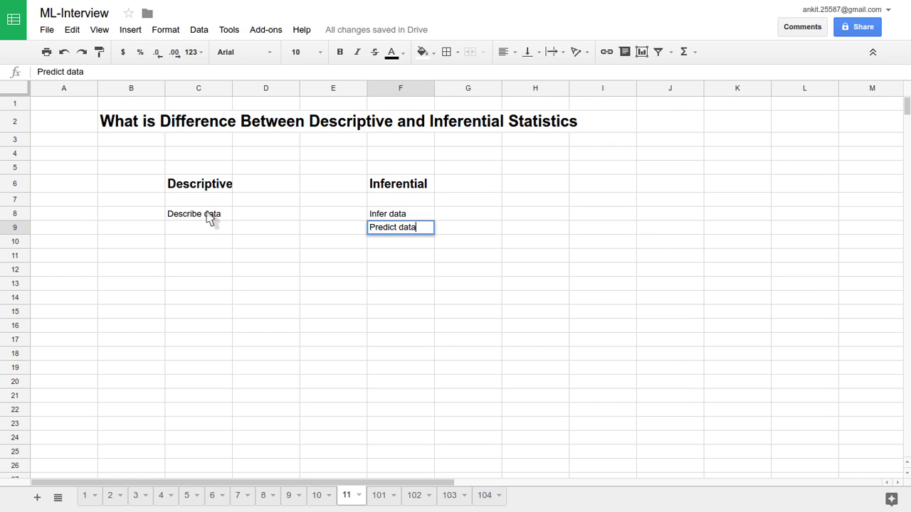
pyautogui.press('Return')
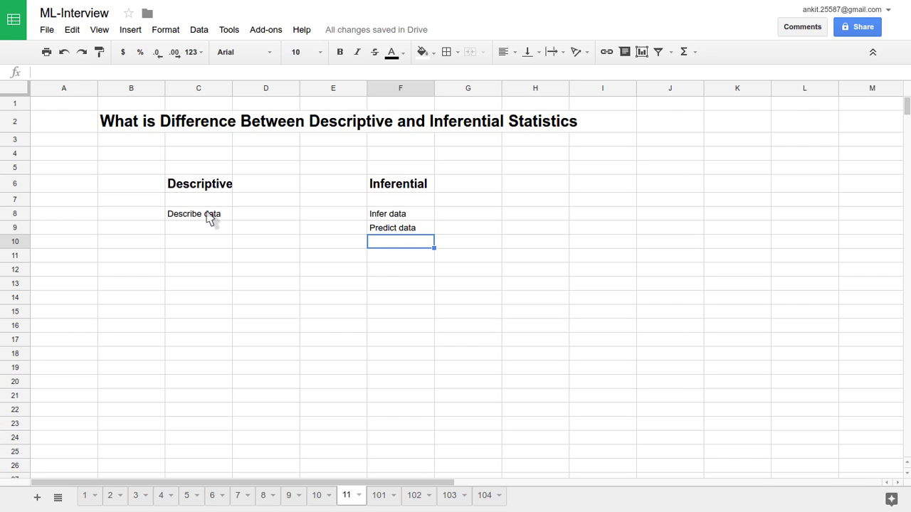
pyautogui.press('Left')
pyautogui.press('Left')
pyautogui.press('Left')
pyautogui.press('Down')
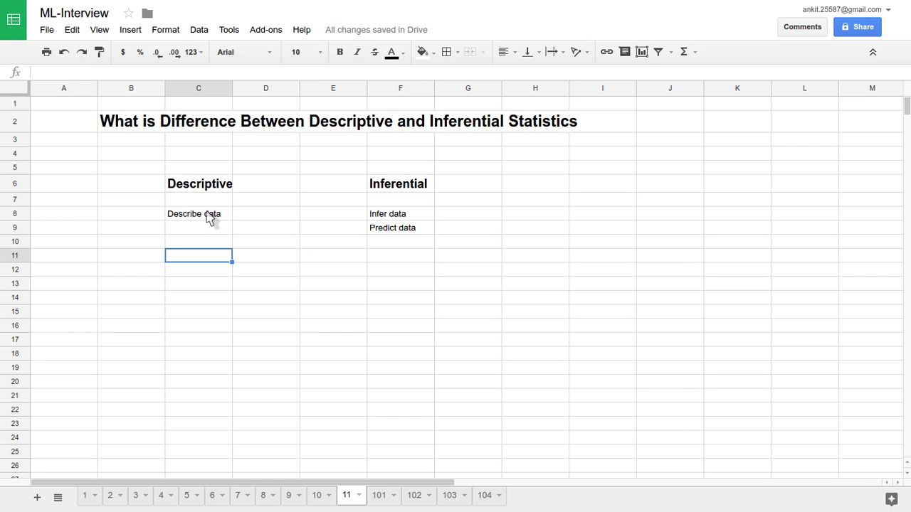
# Enter 'Mean, Median, mode' in cell C11 under Descriptive
pyautogui.write('Mean, Median, mode')
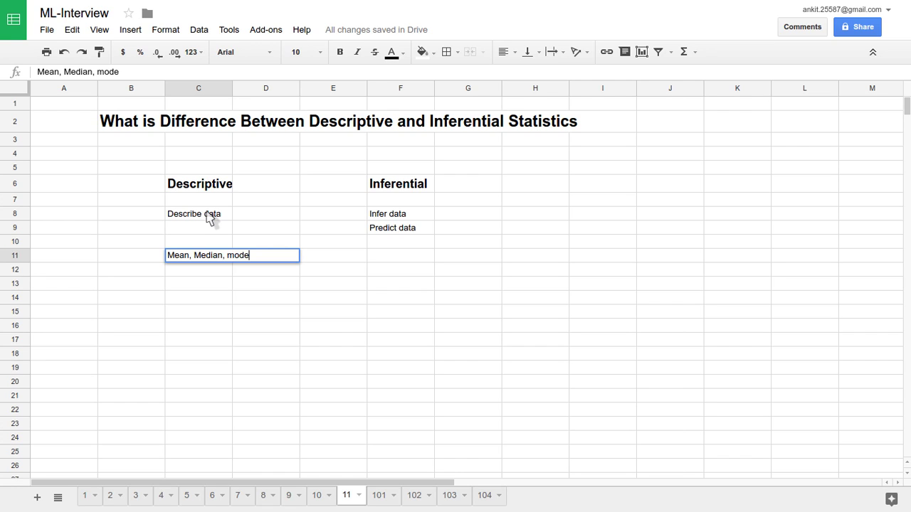
pyautogui.press('Return')
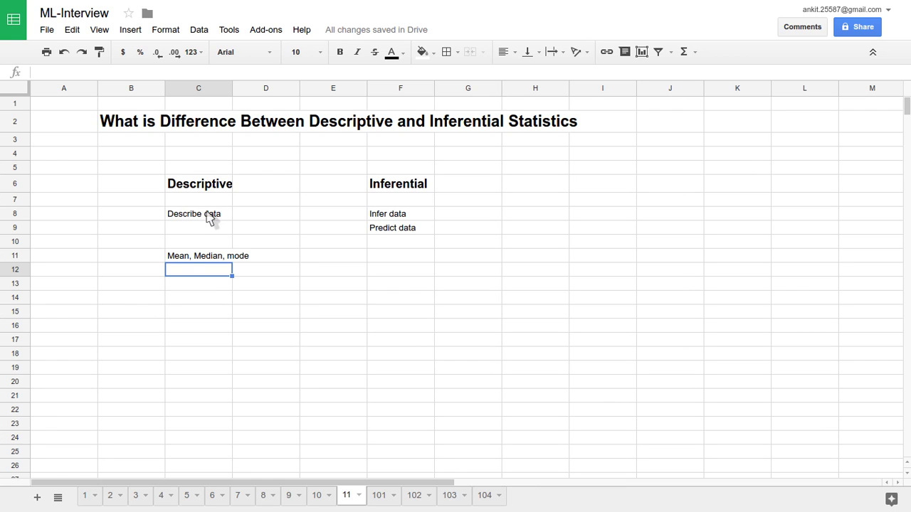
pyautogui.press('Up')
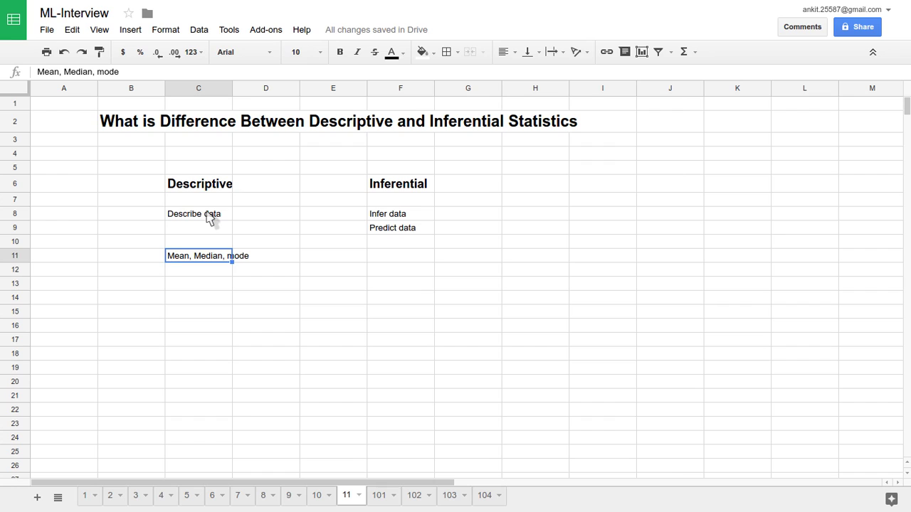
# Enter 'Analysis of variance, Regression' in cell F11 under Inferential
pyautogui.press('Right')
pyautogui.press('Right')
pyautogui.press('Right')
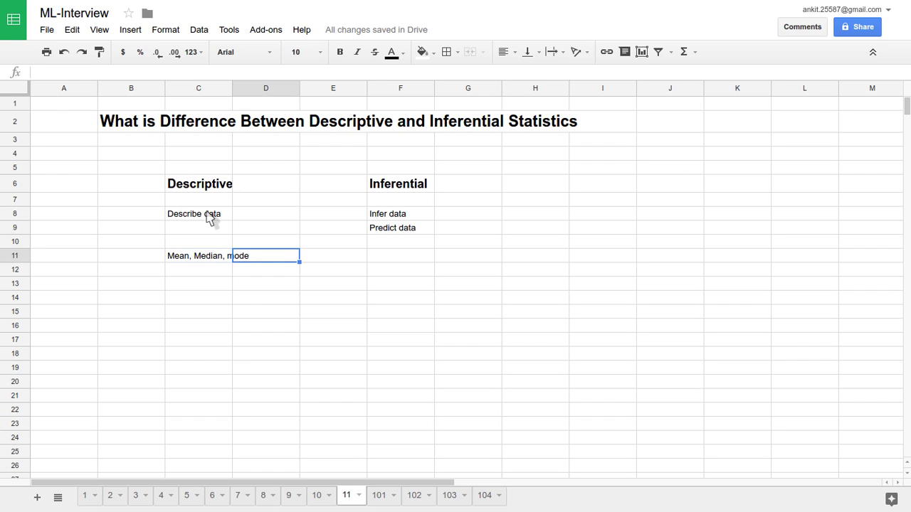
pyautogui.write('An')
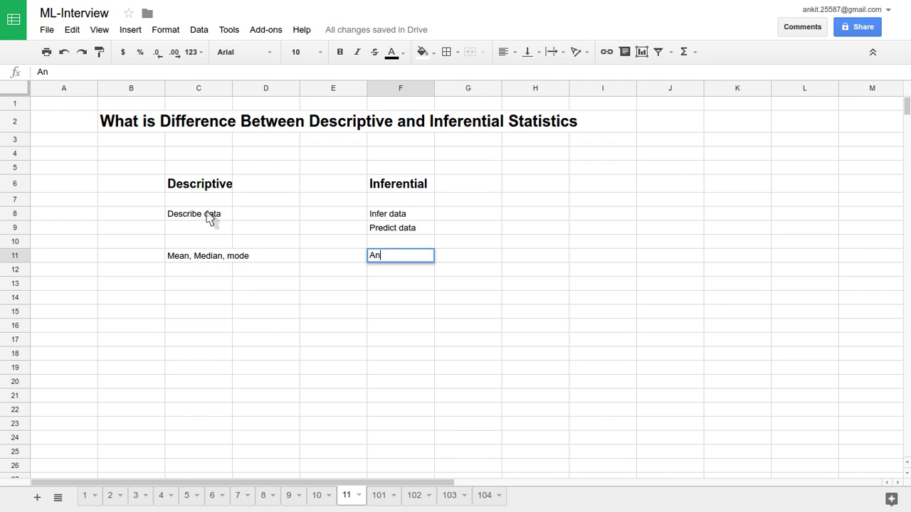
pyautogui.write('alysis of variance')
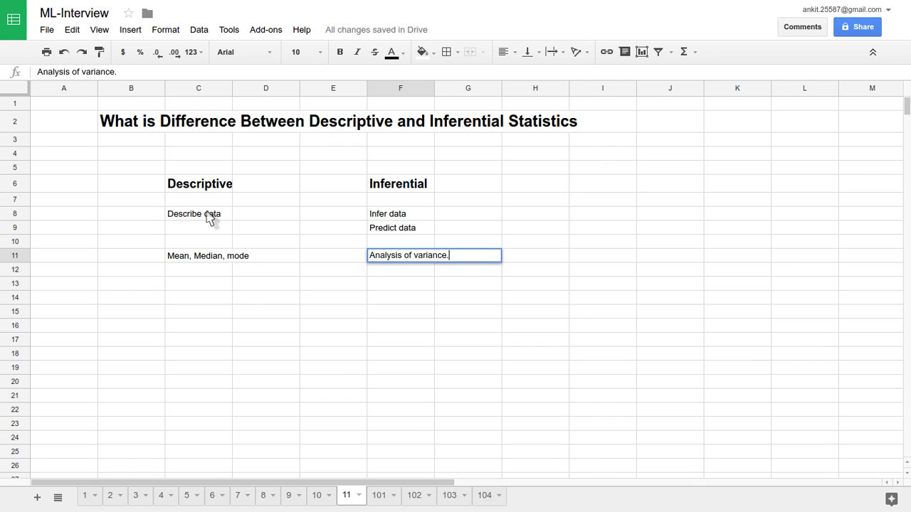
pyautogui.write('.')
pyautogui.press('BackSpace')
pyautogui.write(', Regression')
pyautogui.press('Return')
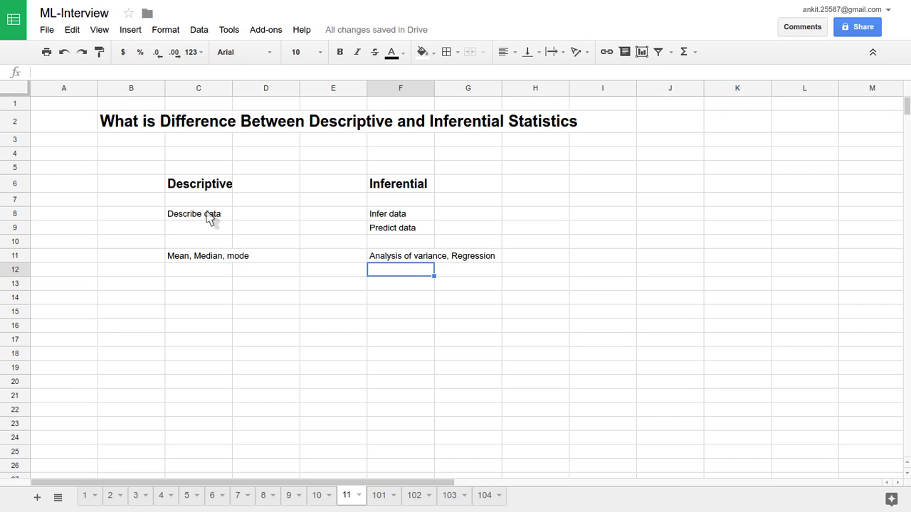
pyautogui.press('Down')
pyautogui.press('Left')
pyautogui.press('Left')
pyautogui.press('Left')
pyautogui.press('Left')
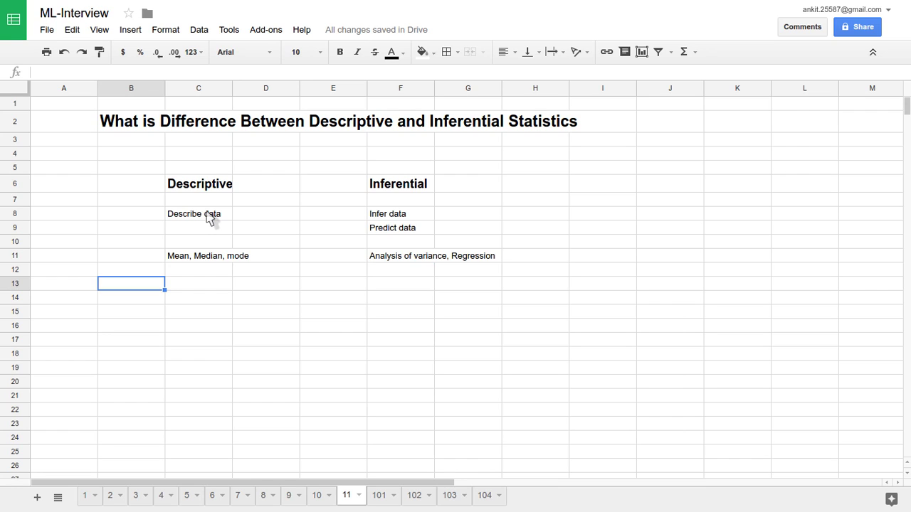
# Add a bold 'Weather Data' label in cell B14
pyautogui.press('Down')
pyautogui.press('Left')
pyautogui.press('Right')
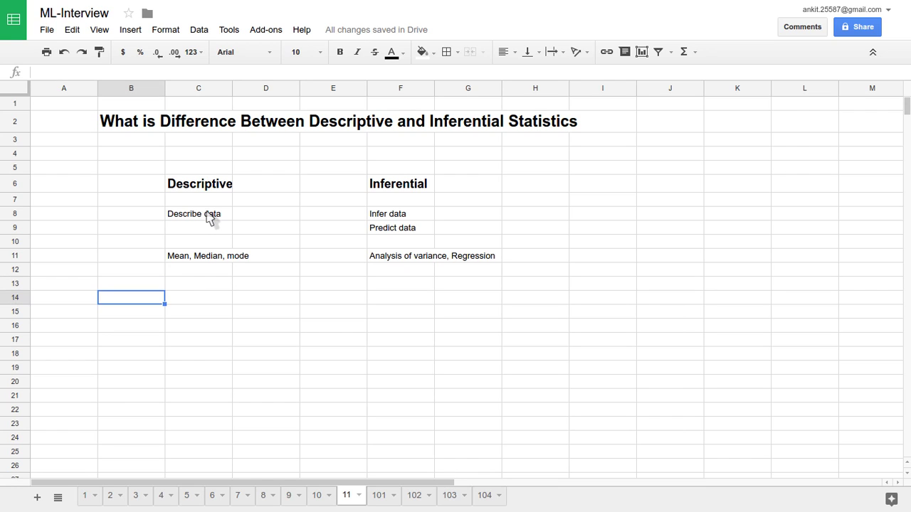
pyautogui.press('Left')
pyautogui.press('Right')
pyautogui.write('Weather Data')
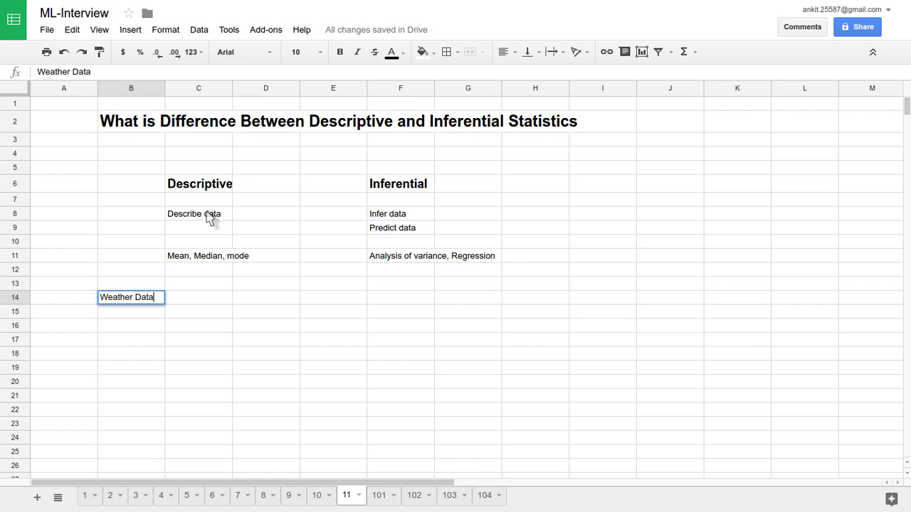
pyautogui.press('Return')
pyautogui.press('Up')
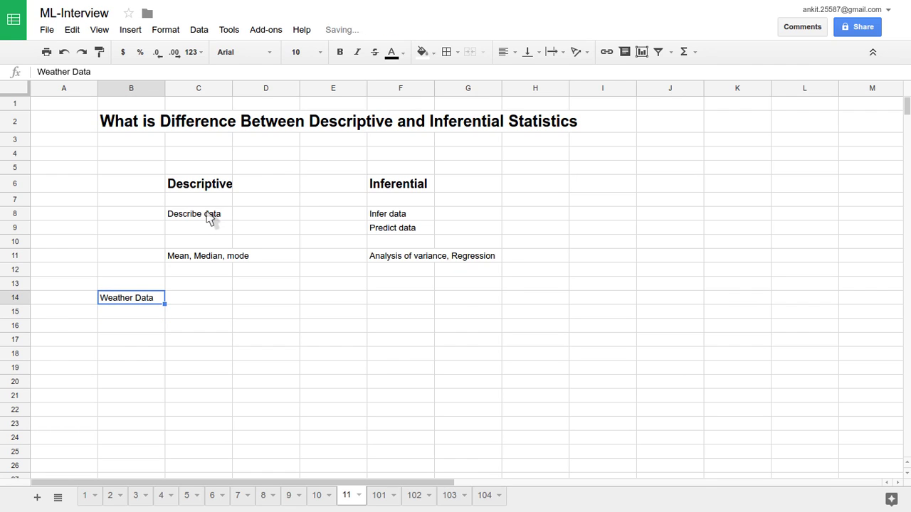
pyautogui.hotkey('ctrl', 'b')
pyautogui.press('Down')
pyautogui.press('Down')
pyautogui.press('Down')
pyautogui.press('Down')
pyautogui.press('Down')
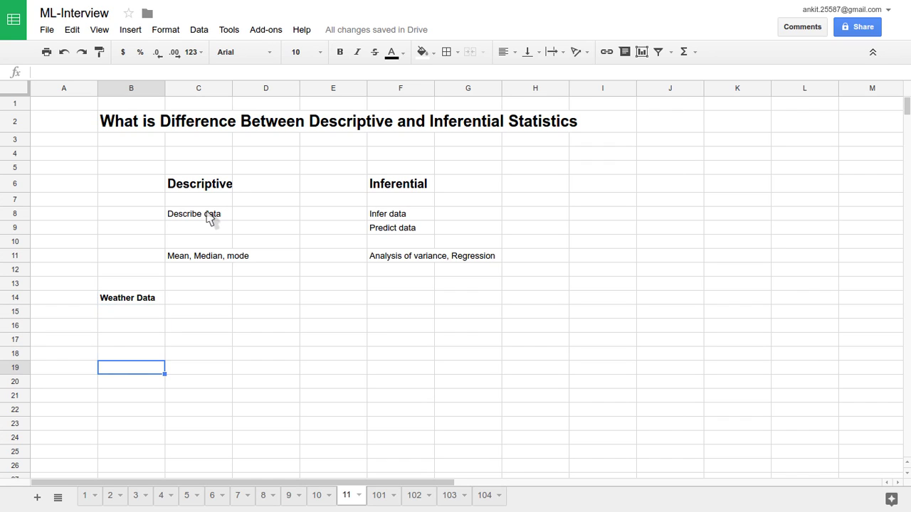
pyautogui.press('Up')
pyautogui.press('Up')
pyautogui.press('Up')
pyautogui.press('Up')
pyautogui.press('Up')
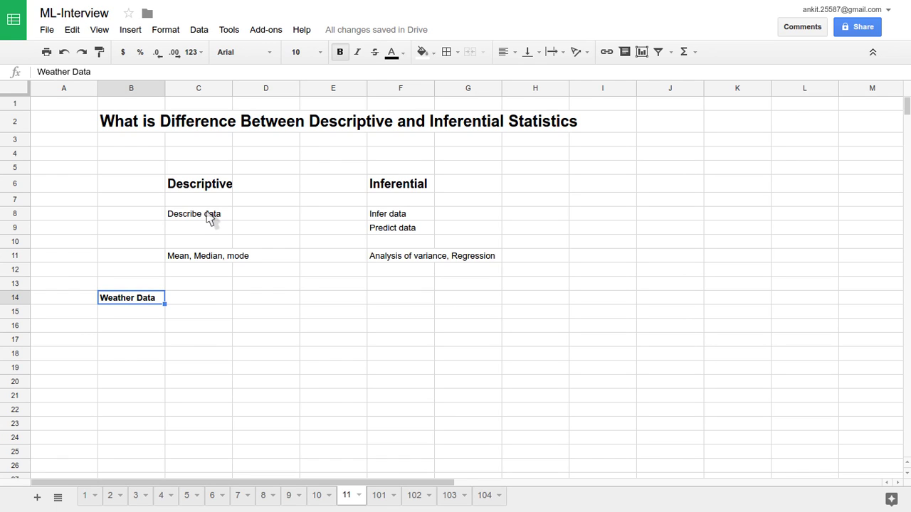
# Enter '3650 Days' in cell C14 beside Weather Data
pyautogui.press('Right')
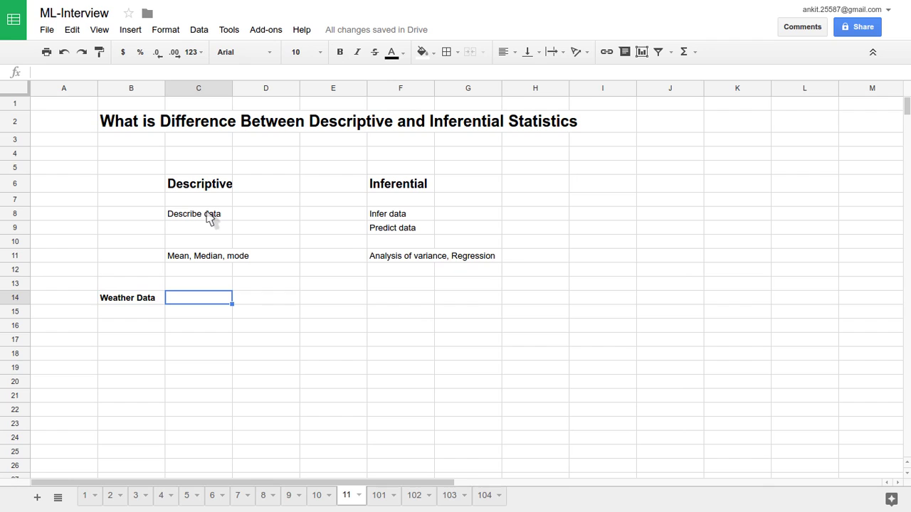
pyautogui.write('36')
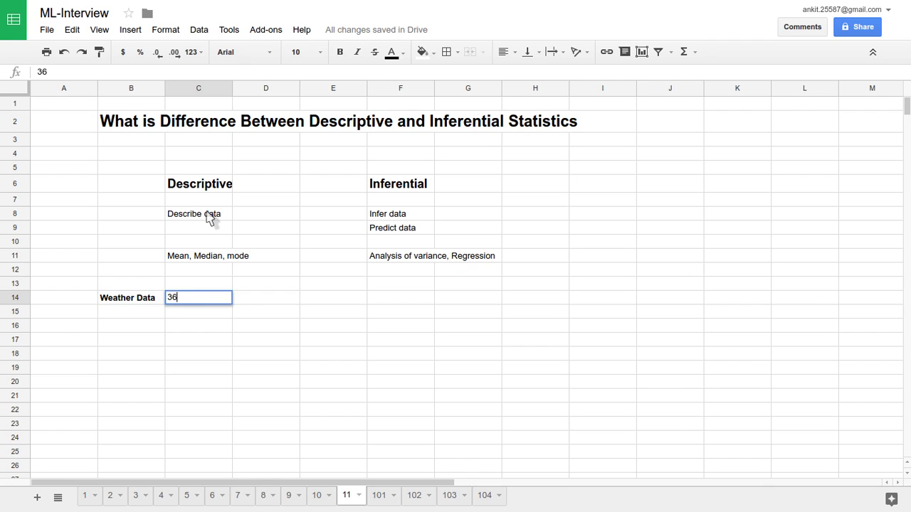
pyautogui.write('50 Daya')
pyautogui.press('BackSpace')
pyautogui.write('s')
pyautogui.press('Return')
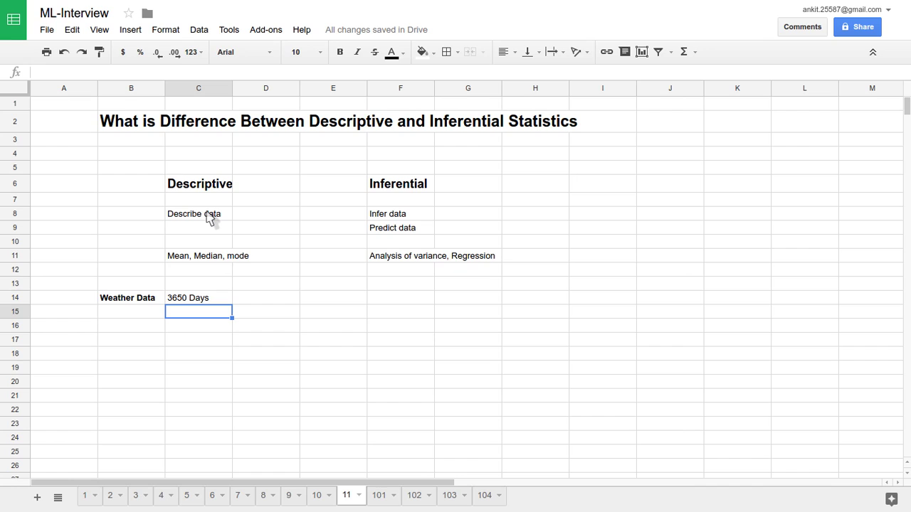
# Enter the sample values '12,16,34,...' in cell C15
pyautogui.write('12,')
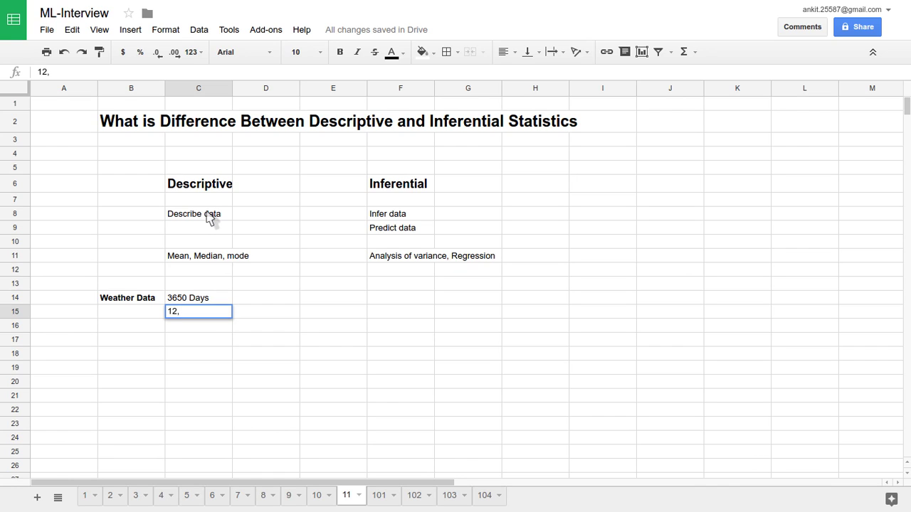
pyautogui.write('16,34,')
pyautogui.press('Return')
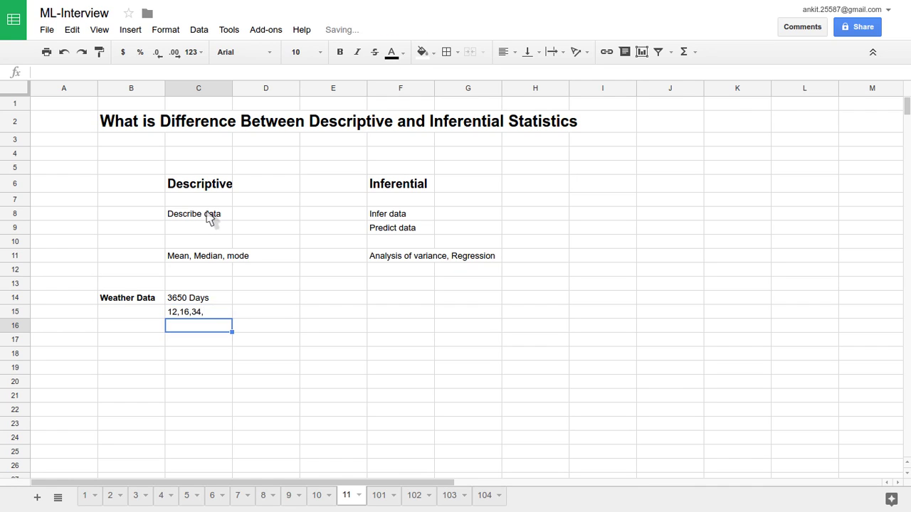
pyautogui.press('Up')
pyautogui.press('Up')
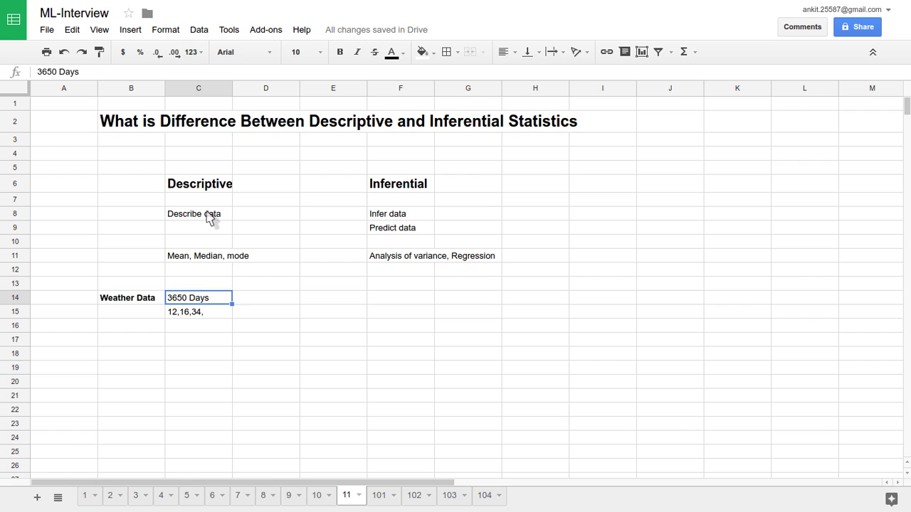
pyautogui.press('Down')
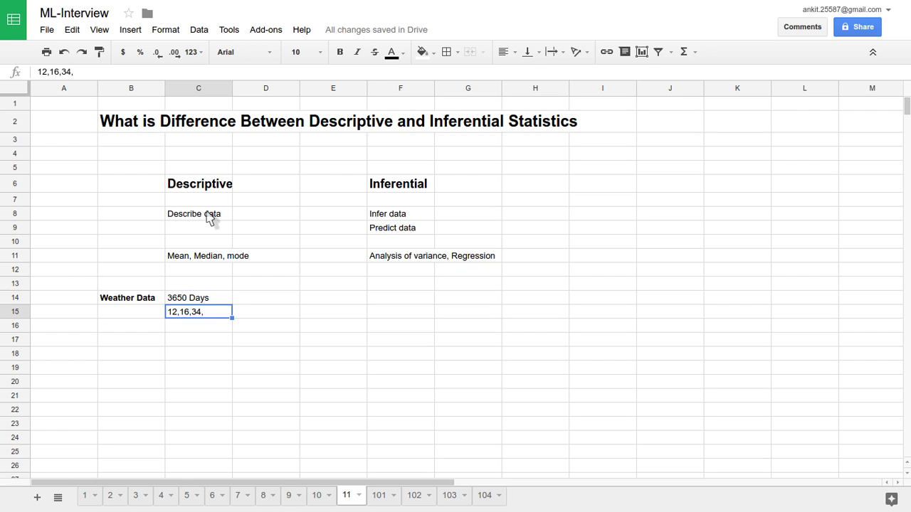
pyautogui.press('Return')
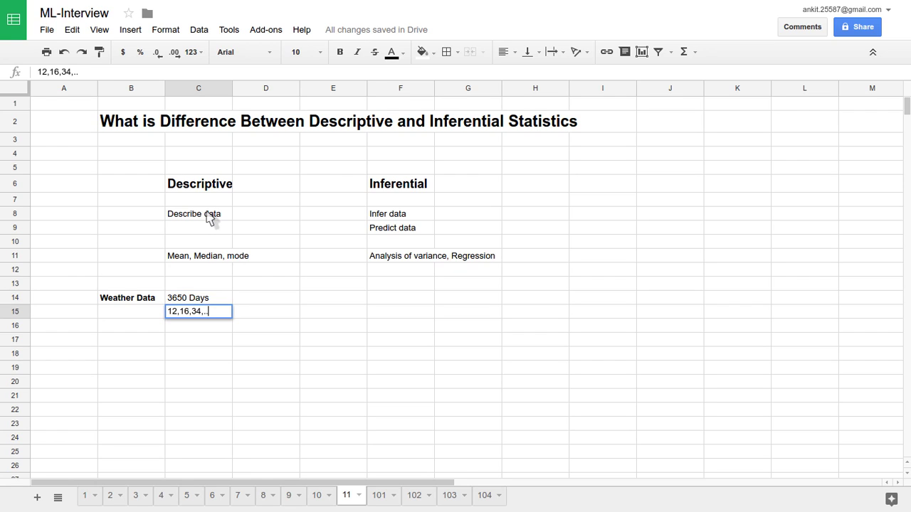
pyautogui.press('Return')
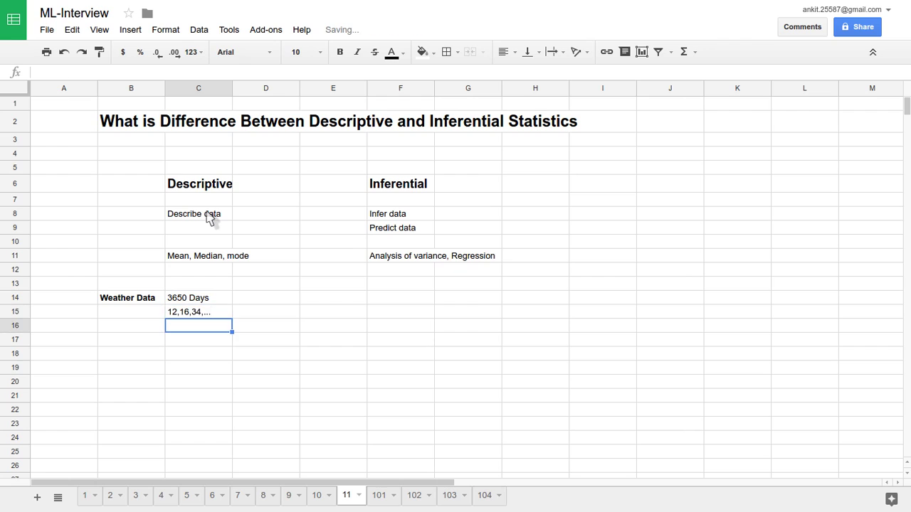
pyautogui.press('Down')
pyautogui.press('Down')
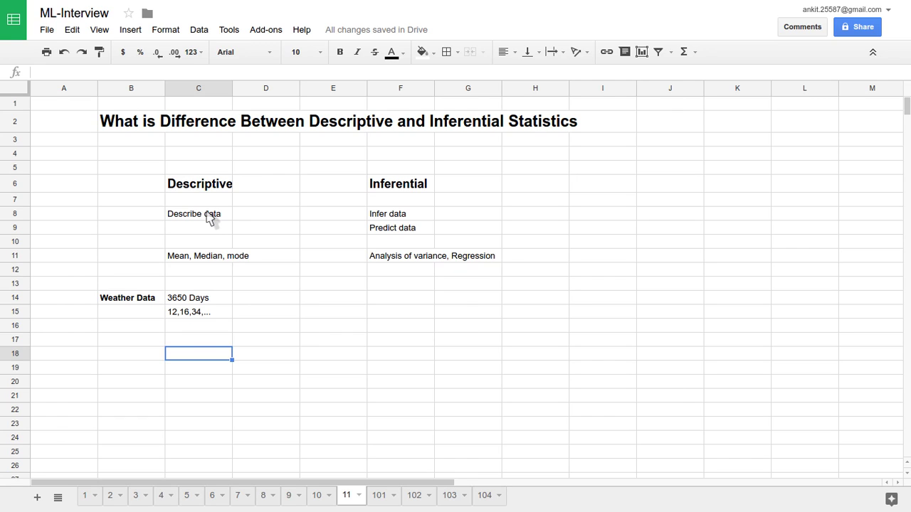
# Enter 25 in cell C18 below the sample weather values
pyautogui.write('25')
pyautogui.press('Return')
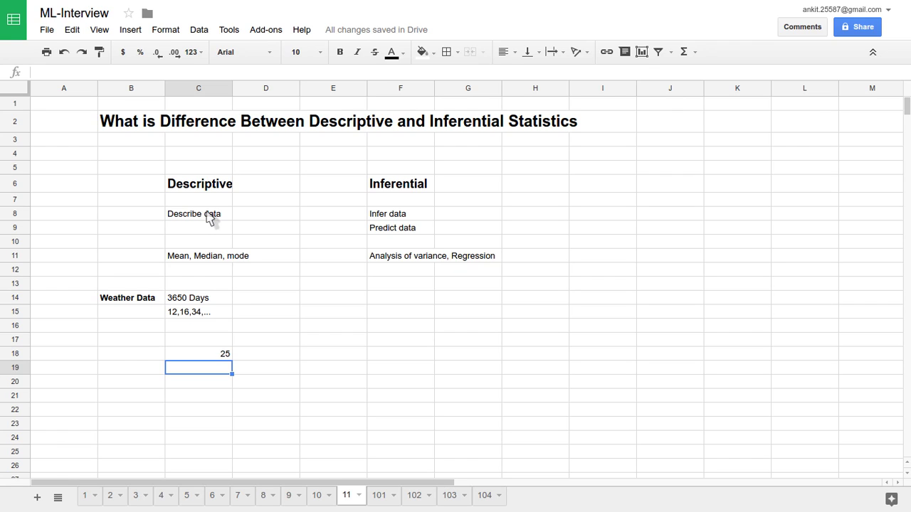
pyautogui.press('Up')
pyautogui.press('Up')
pyautogui.press('Up')
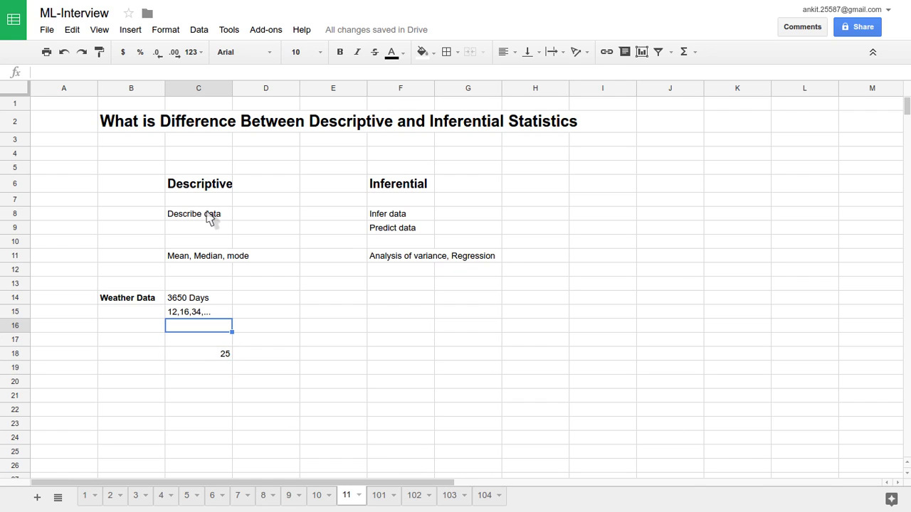
pyautogui.press('Up')
pyautogui.press('Up')
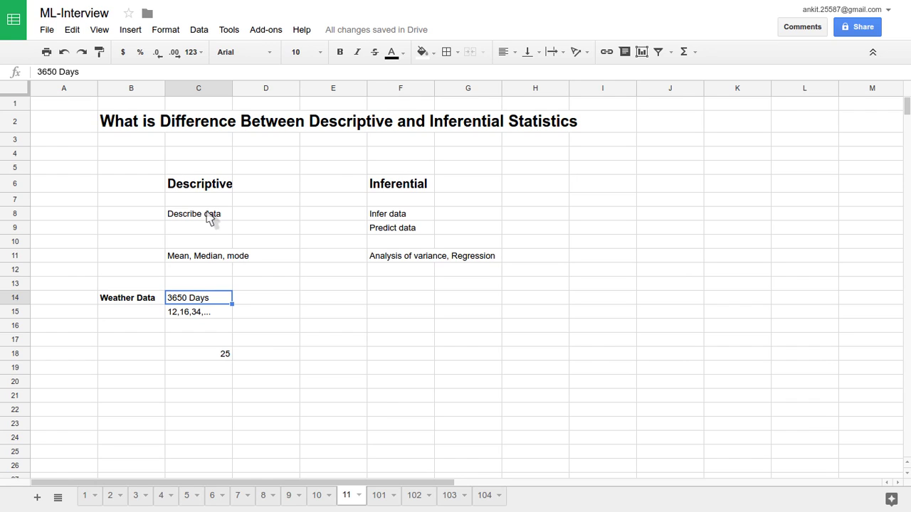
pyautogui.press('Down')
pyautogui.press('Down')
pyautogui.press('Down')
pyautogui.press('Down')
pyautogui.press('Down')
pyautogui.press('Down')
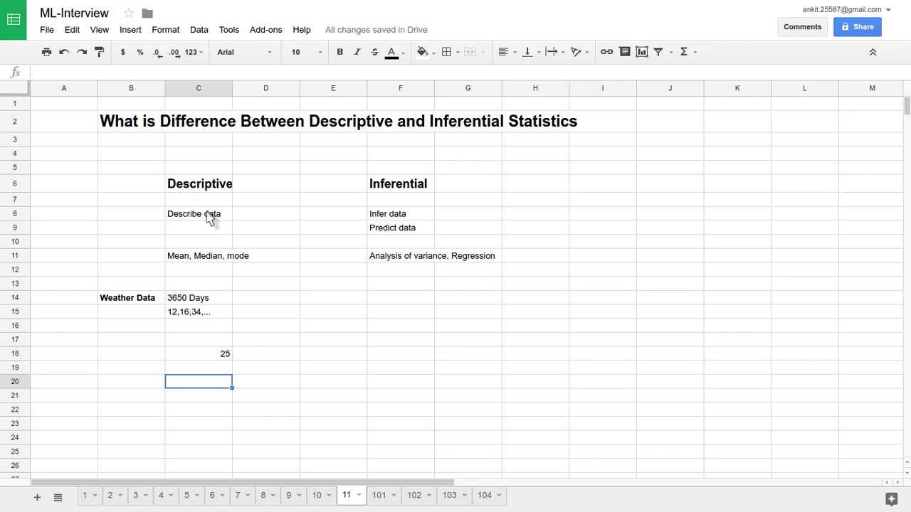
pyautogui.press('Up')
pyautogui.press('Up')
pyautogui.press('Up')
pyautogui.press('Up')
pyautogui.press('Up')
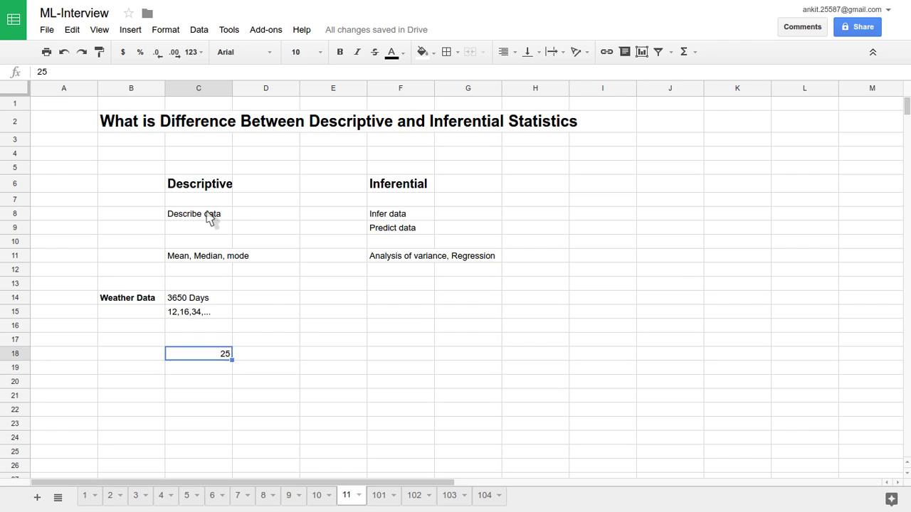
pyautogui.press('Up')
pyautogui.press('Right')
pyautogui.press('Right')
pyautogui.press('Right')
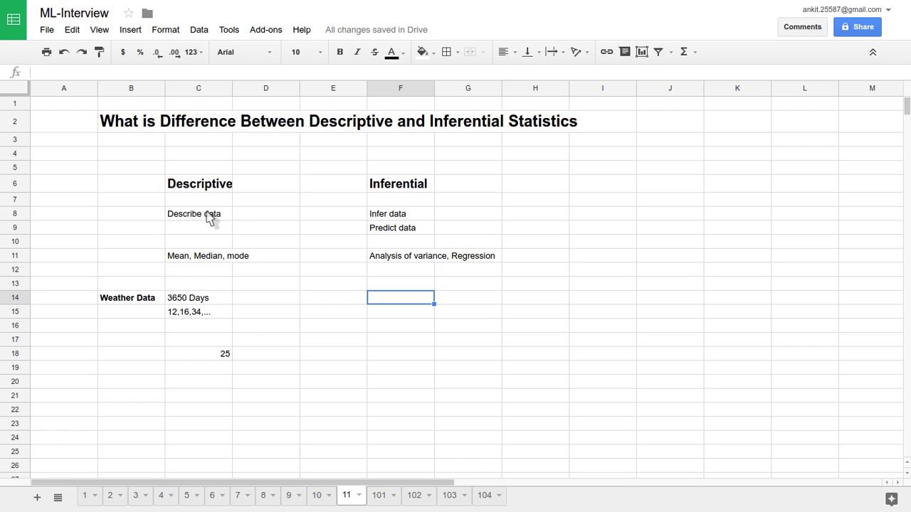
# Enter '3651th day' in cell F14 on the Inferential side
pyautogui.doubleClick(384, 301)
pyautogui.write('3651th day')
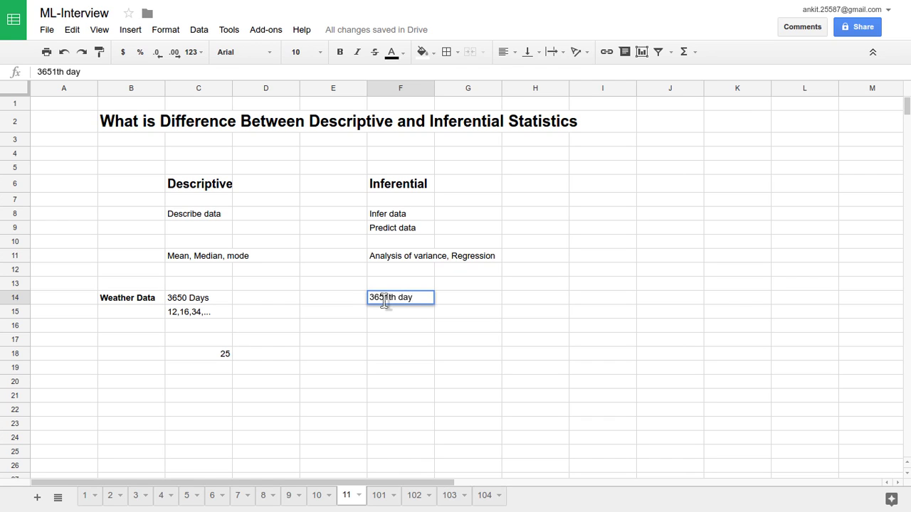
pyautogui.press('Return')
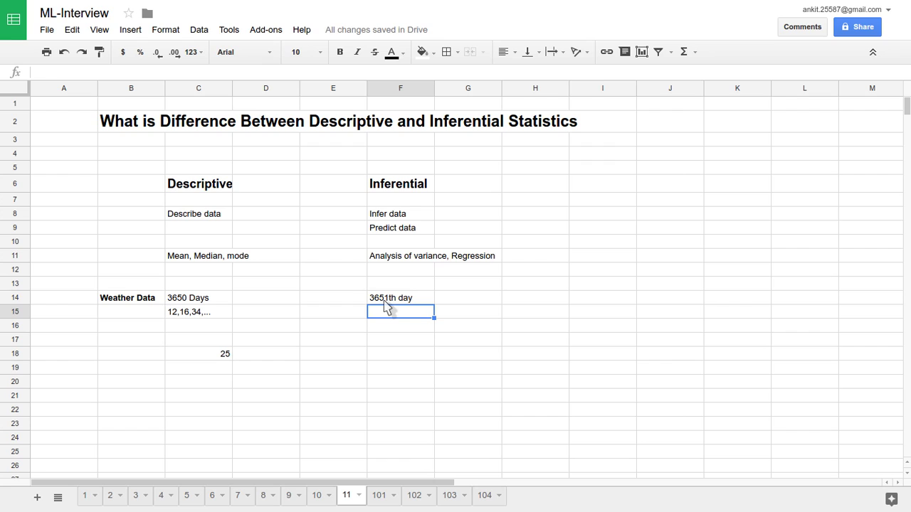
# Put a '??' placeholder in cell G14 beside 3651th day
pyautogui.click(194, 297)
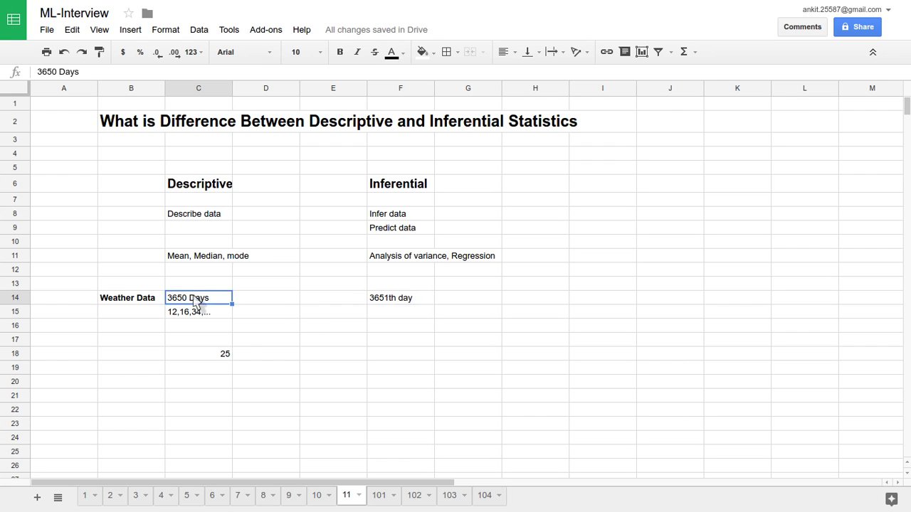
pyautogui.doubleClick(193, 297)
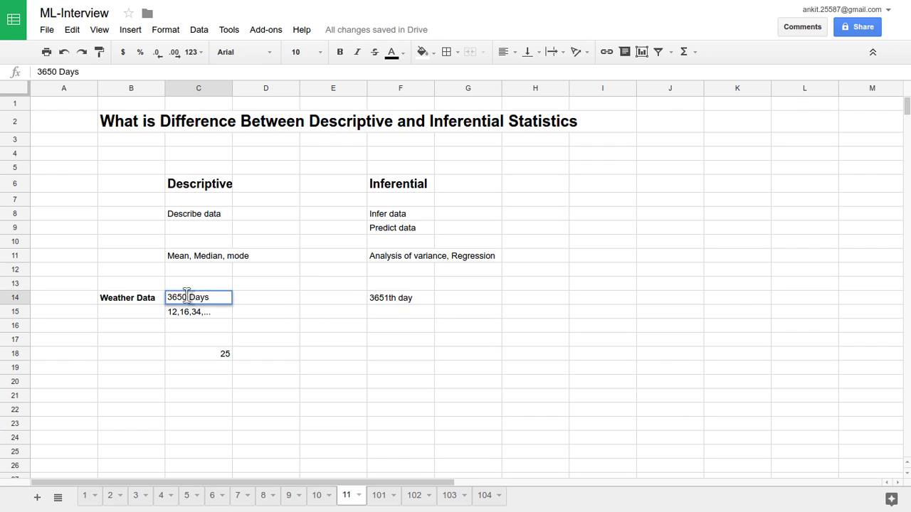
pyautogui.click(380, 306)
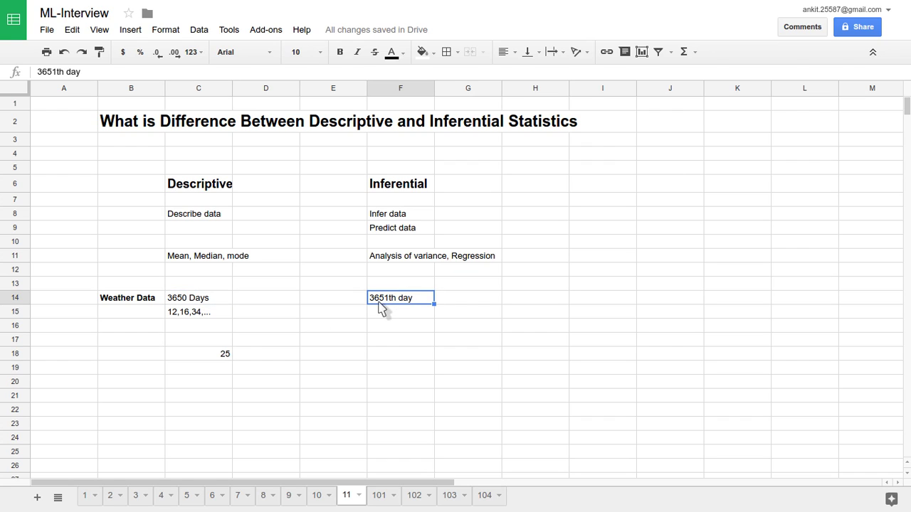
pyautogui.click(457, 299)
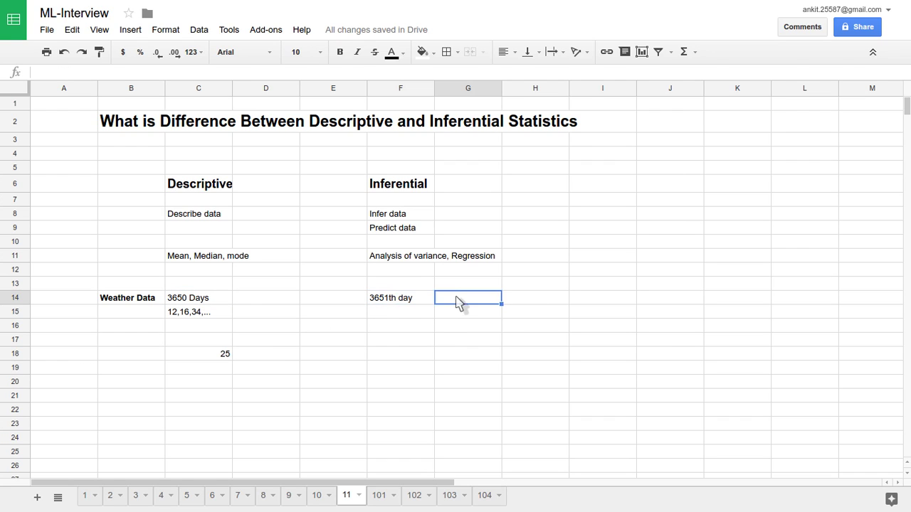
pyautogui.doubleClick(456, 297)
pyautogui.write('??')
pyautogui.press('Return')
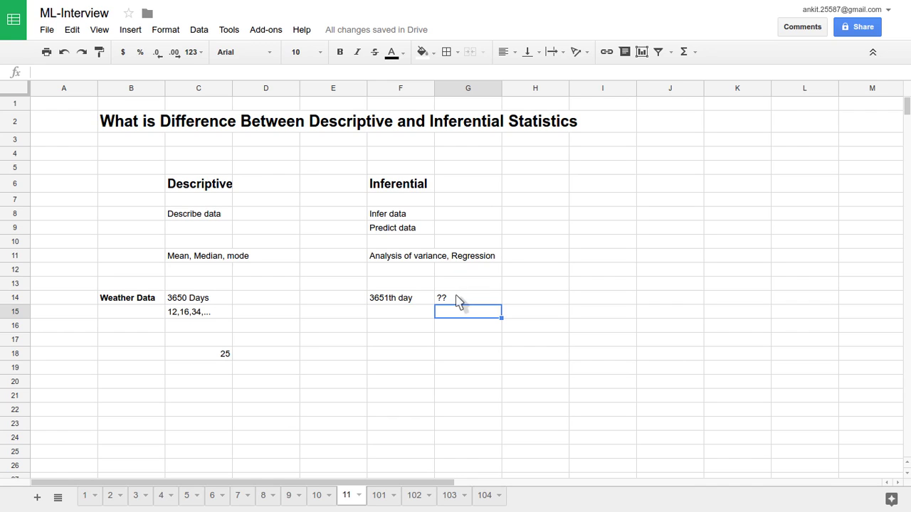
# Enter 'Model' in F15 and 'Future predication' in F16
pyautogui.press('Left')
pyautogui.press('Left')
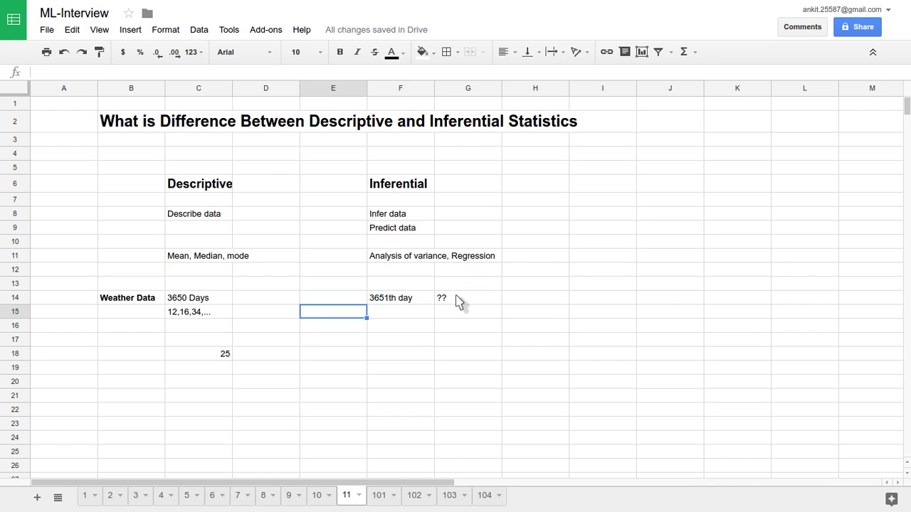
pyautogui.press('Right')
pyautogui.write('Model')
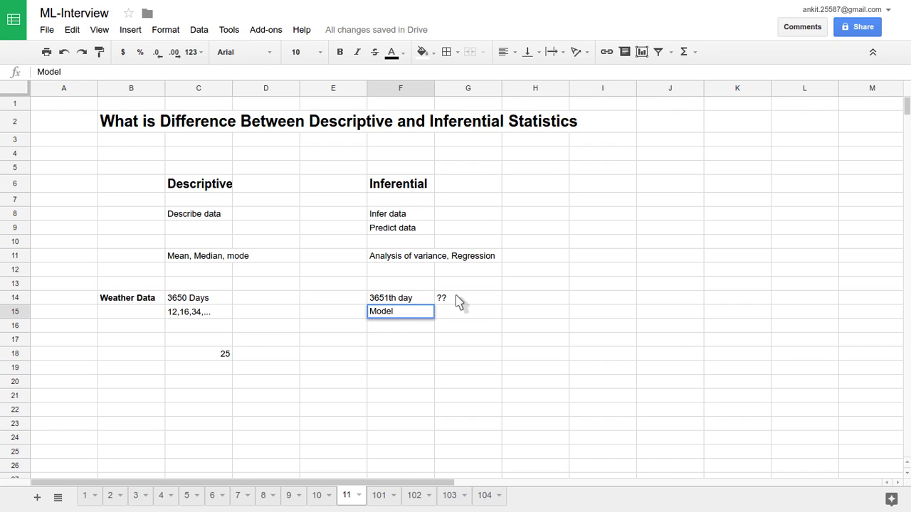
pyautogui.press('Return')
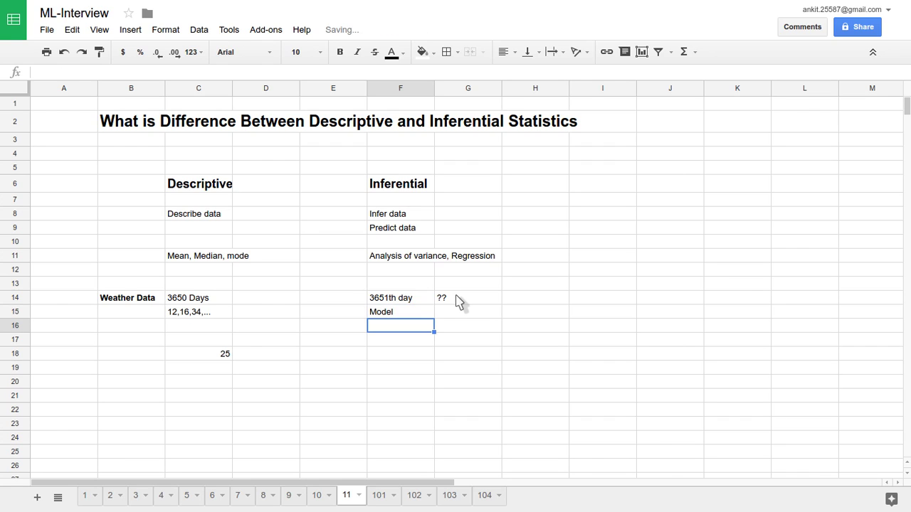
pyautogui.write('Future')
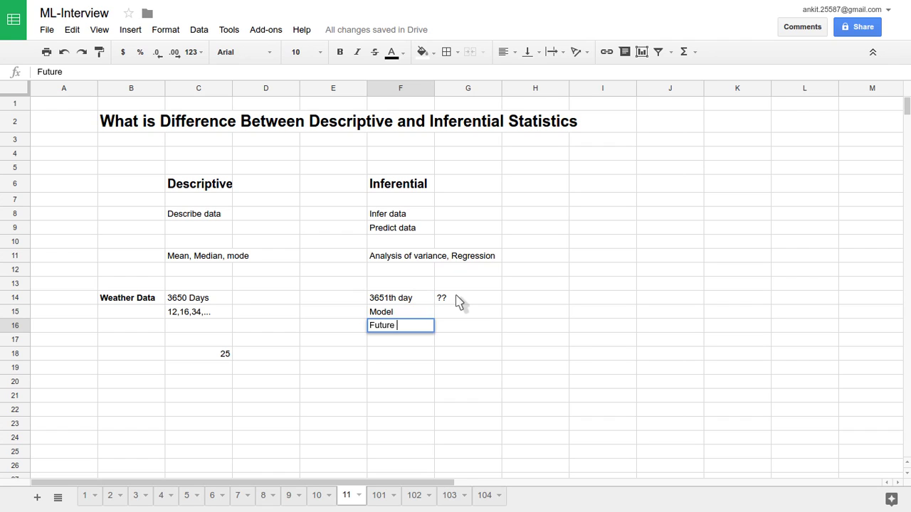
pyautogui.write(' predication')
pyautogui.press('Return')
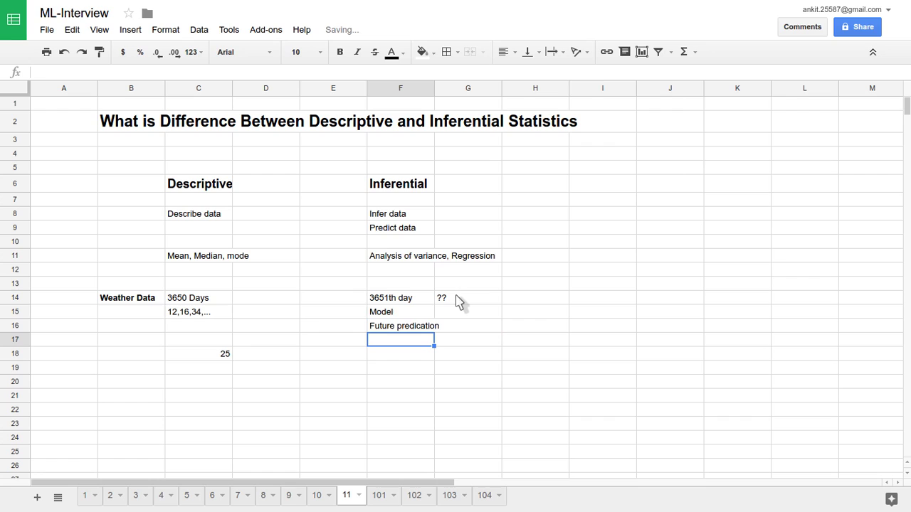